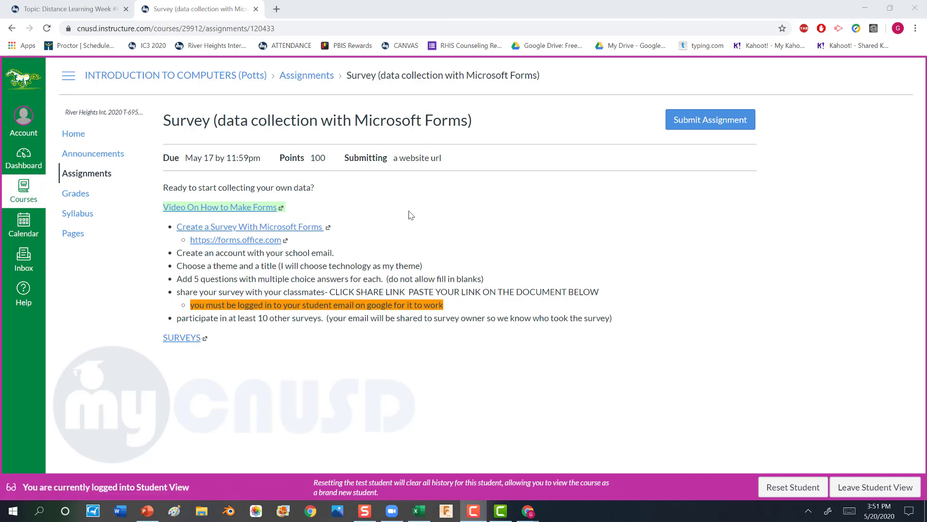
Open the class SURVEYS spreadsheet from the assignment page, look over the student survey links, and close it.
click(180, 340)
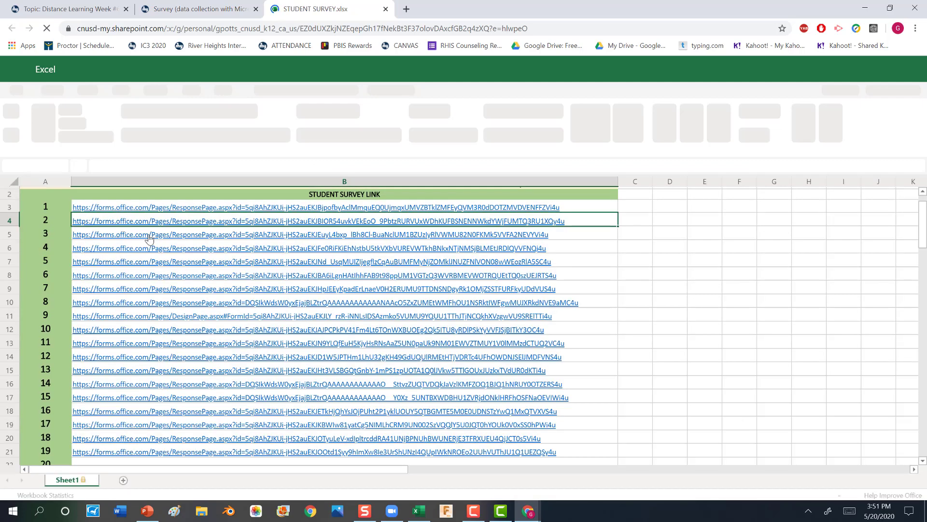
scroll(216, 355, down, 2)
scroll(213, 358, up, 3)
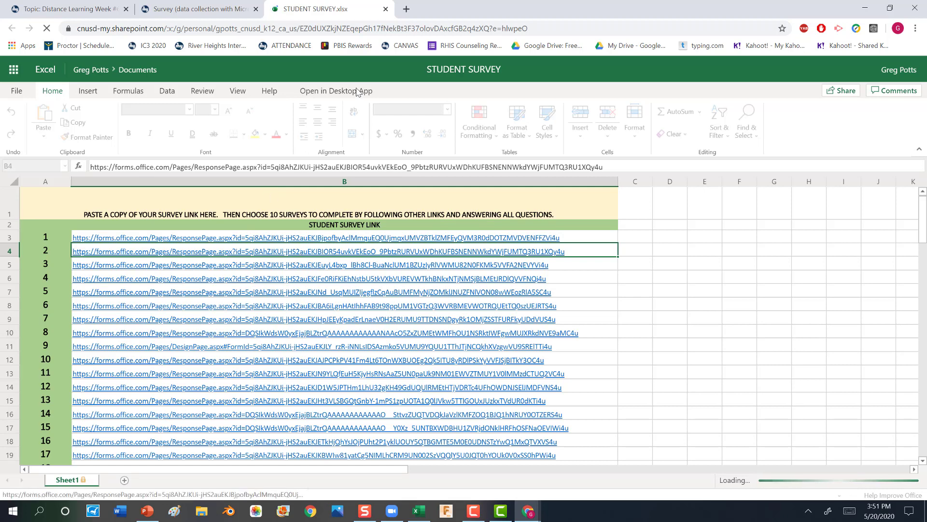
click(386, 9)
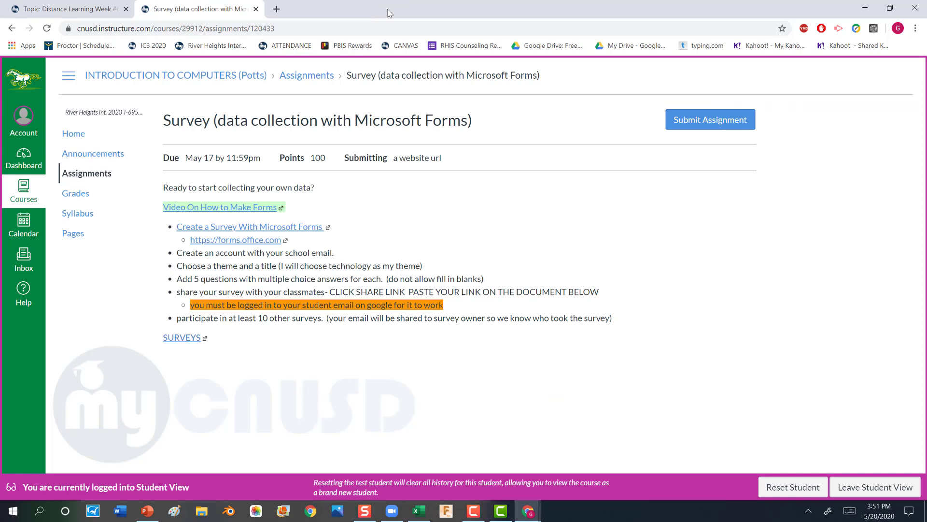
Search the web for "microsoft forms" in a new browser tab and open the Microsoft Forms site.
click(275, 9)
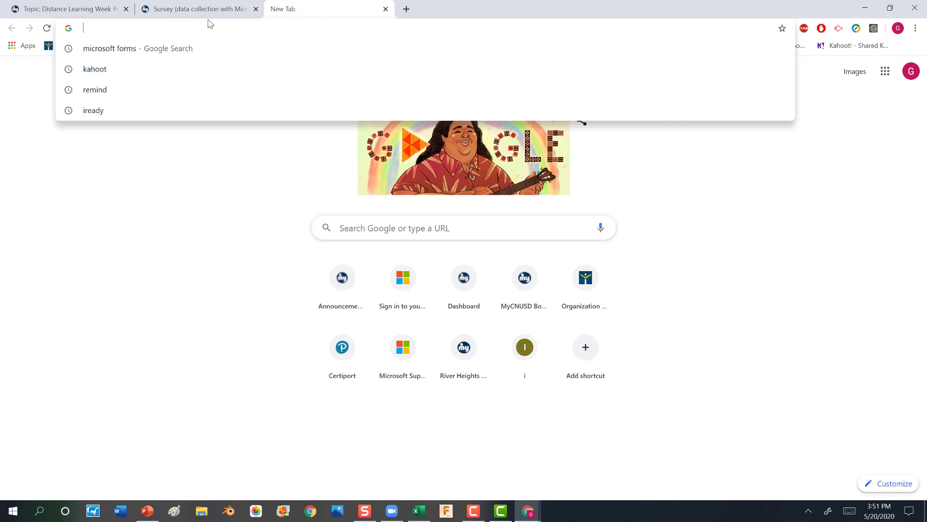
text(m)
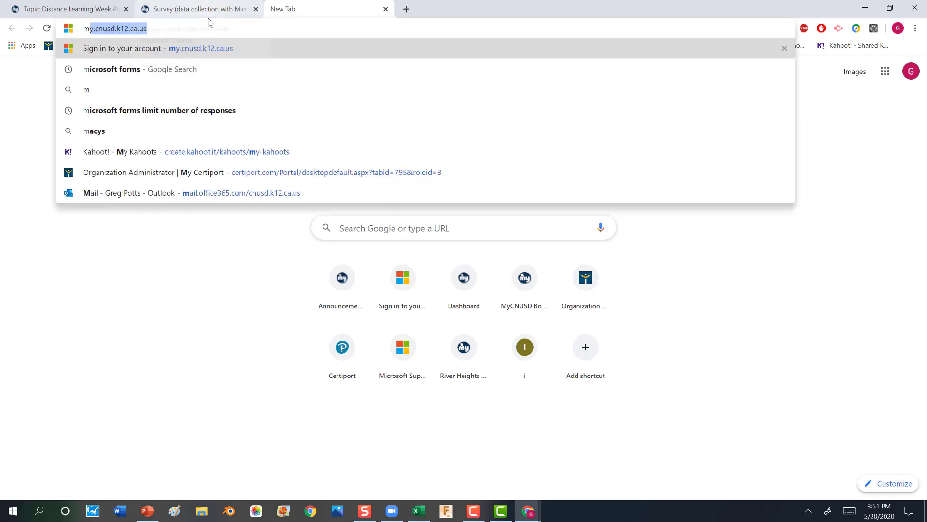
text(icrosoft)
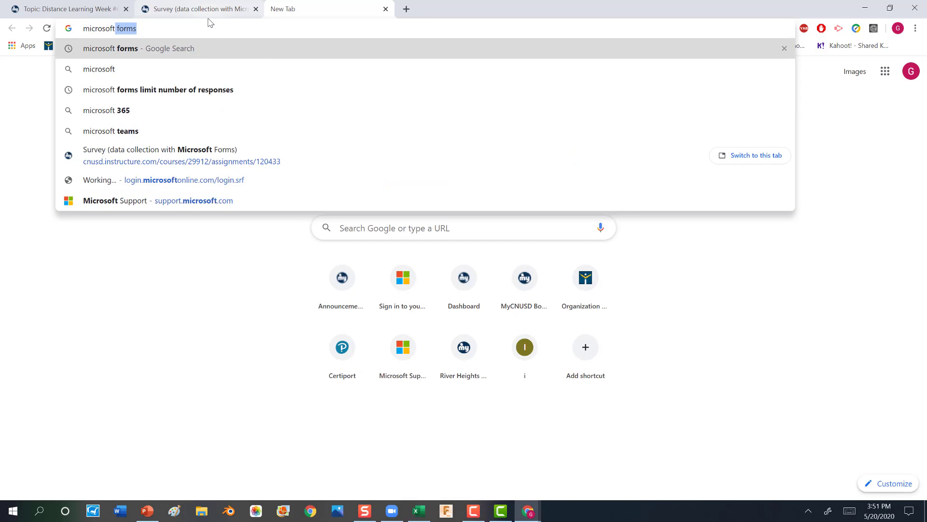
key(Return)
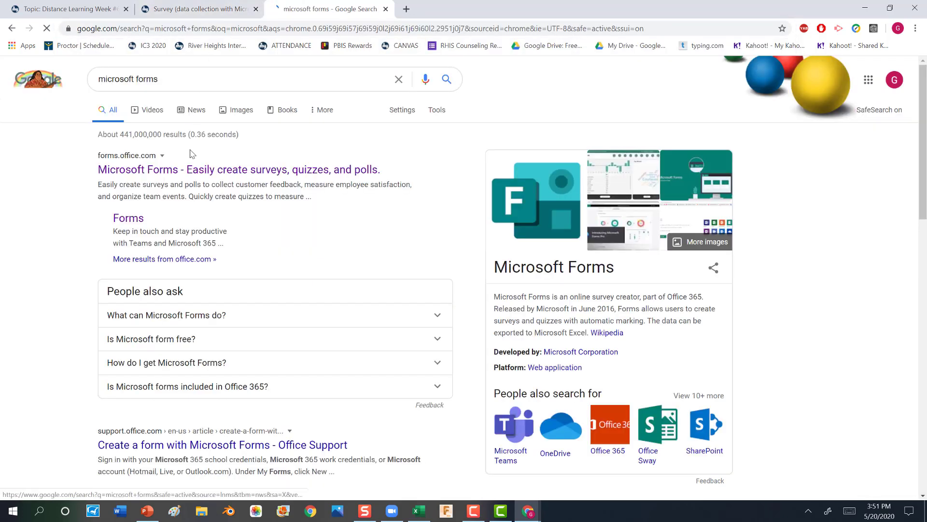
click(230, 173)
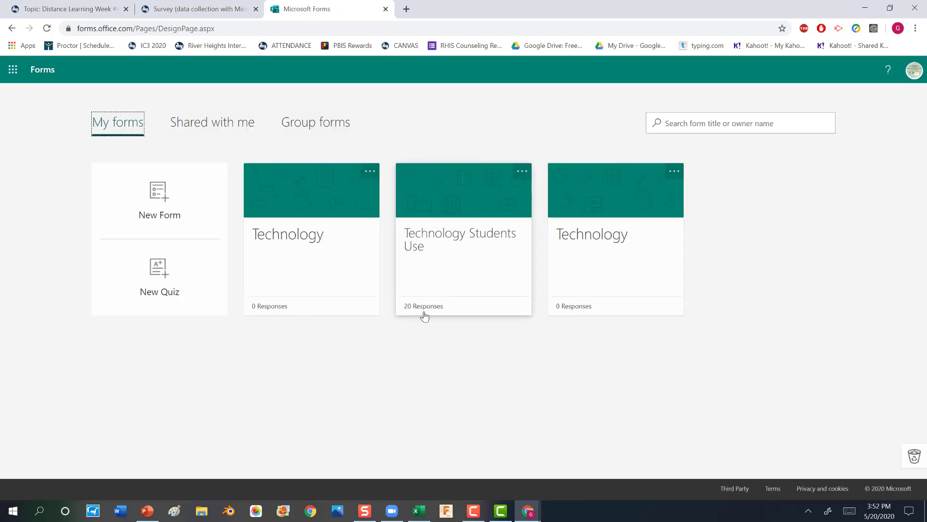
Open the Technology Students Use form and examine the response breakdown for each answer to the first cell phone question.
click(425, 248)
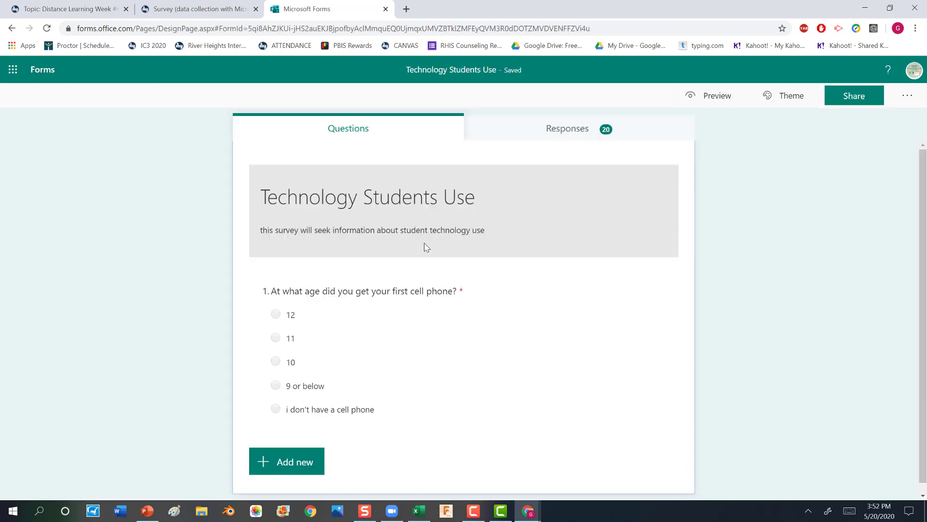
scroll(440, 239, down, 1)
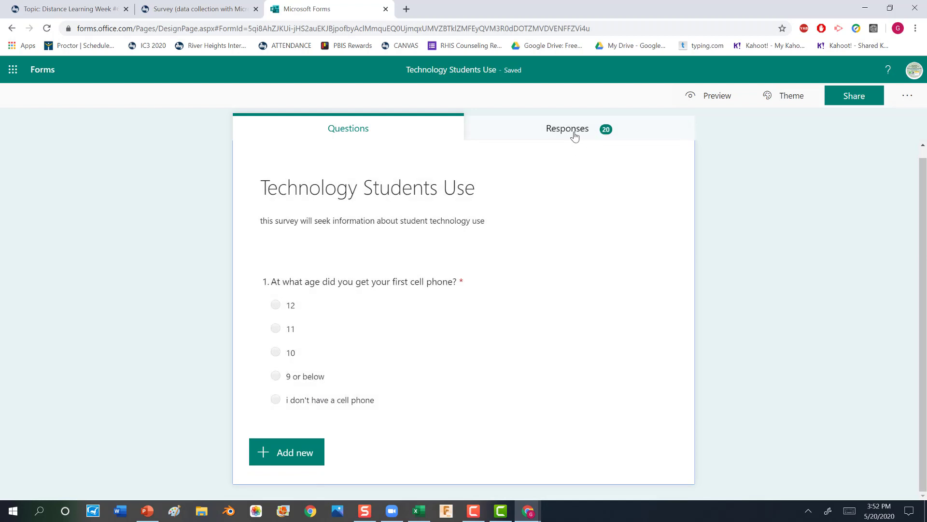
click(574, 134)
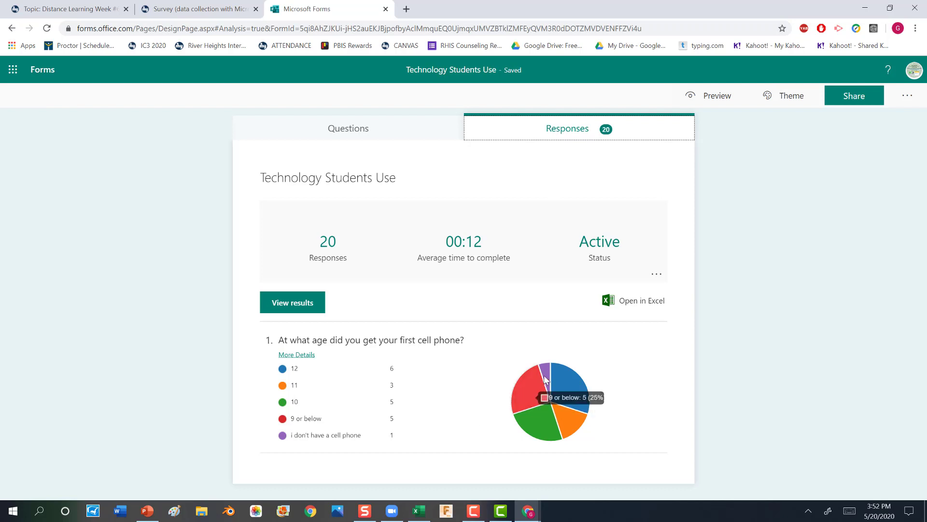
mouse_move(529, 382)
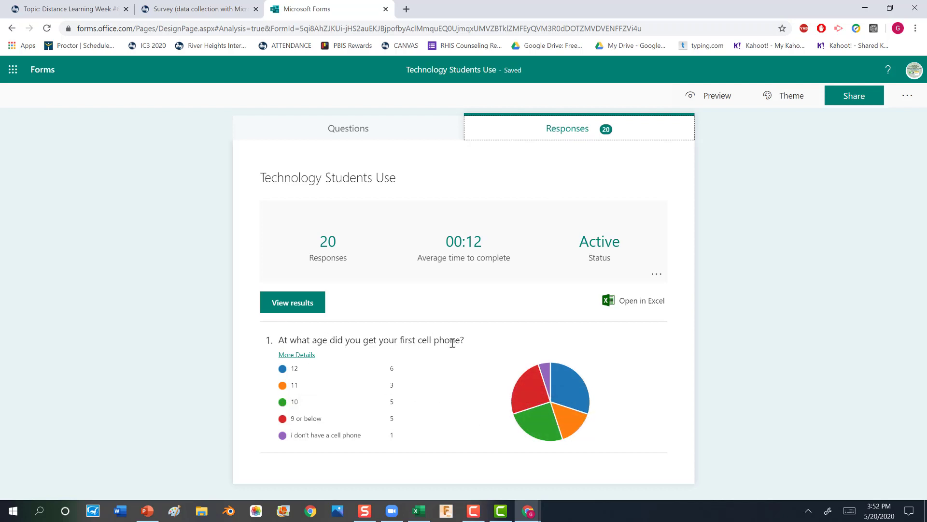
mouse_move(312, 370)
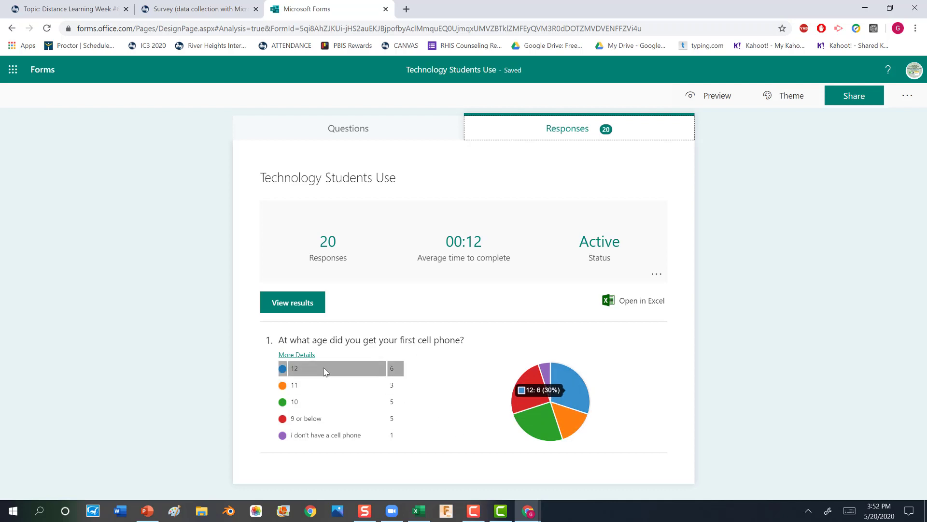
mouse_move(405, 389)
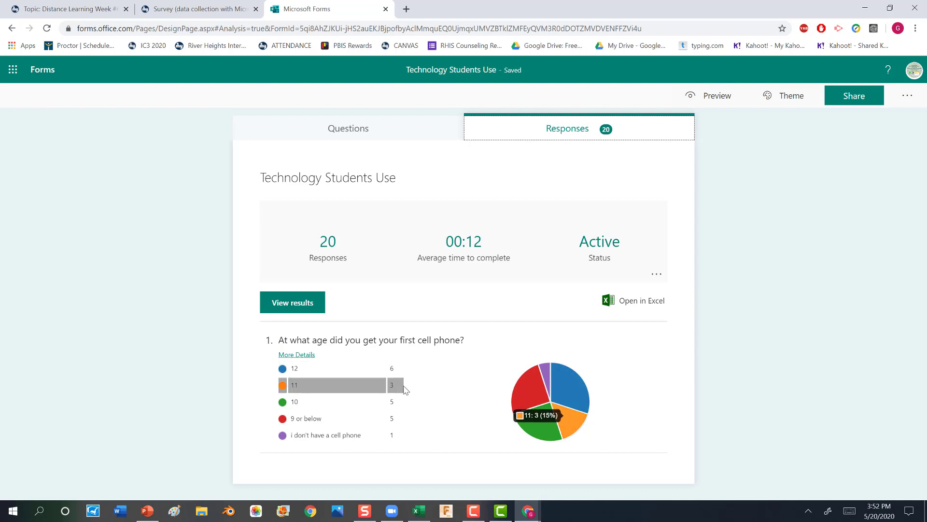
mouse_move(401, 408)
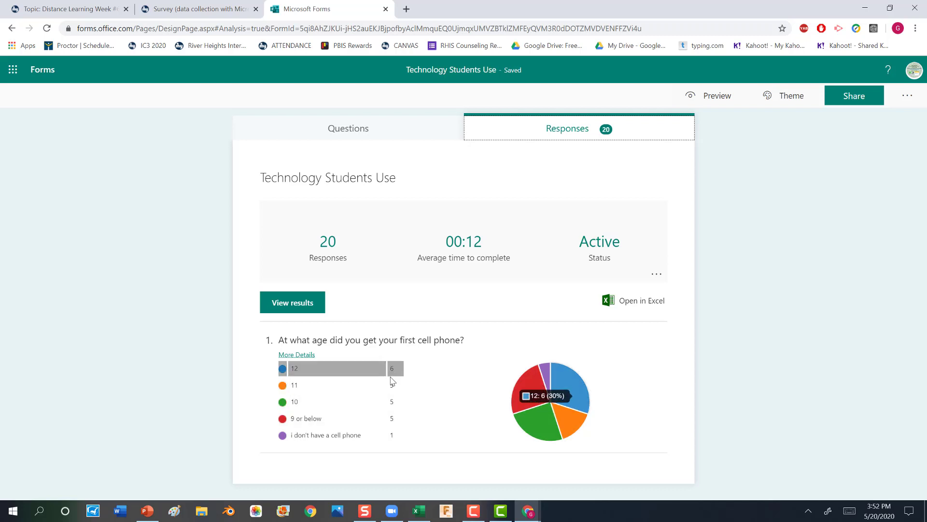
mouse_move(399, 440)
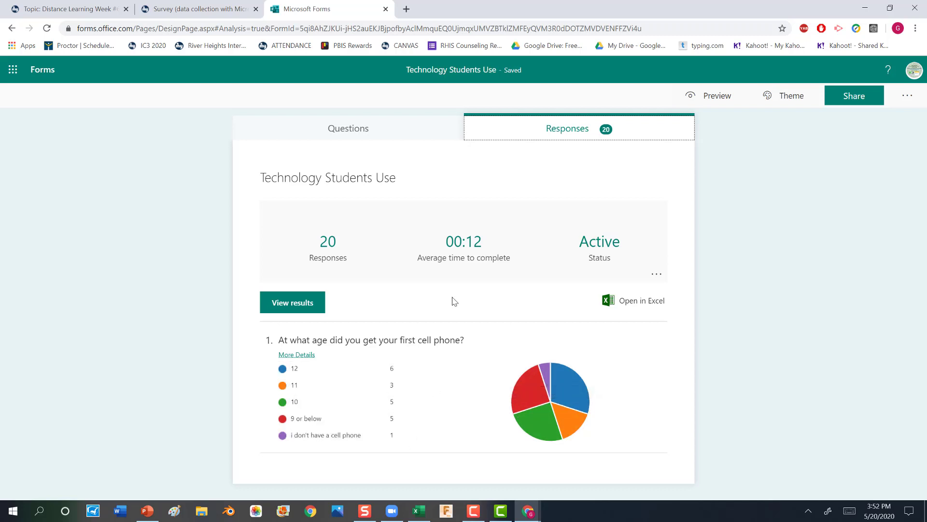
Export the form's responses to Excel and open the downloaded workbook.
click(636, 307)
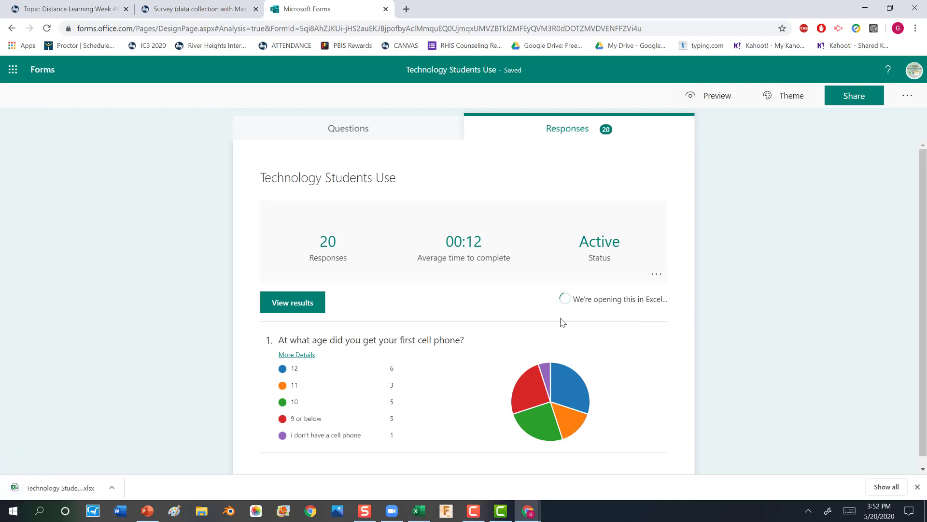
click(49, 495)
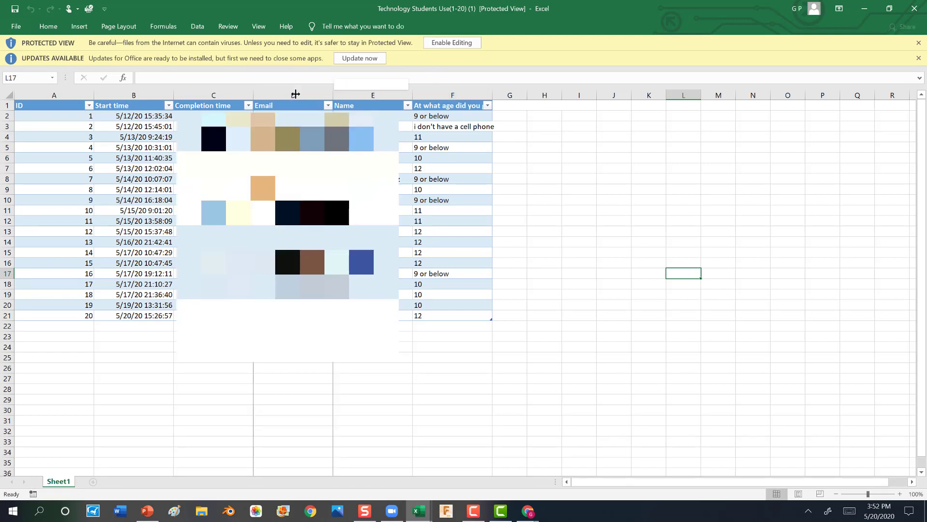
Enable editing of the workbook and collapse the Email and Name columns so they are hidden.
drag(257, 92, 251, 92)
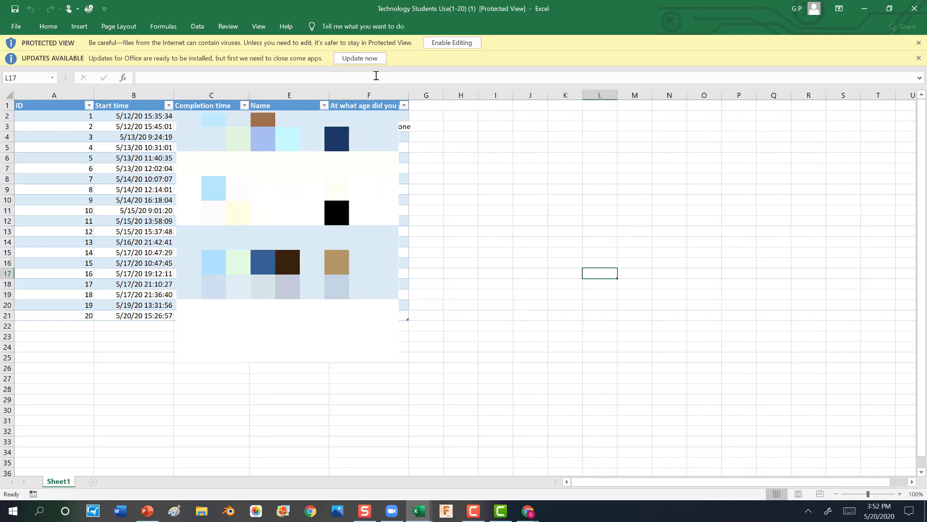
click(451, 43)
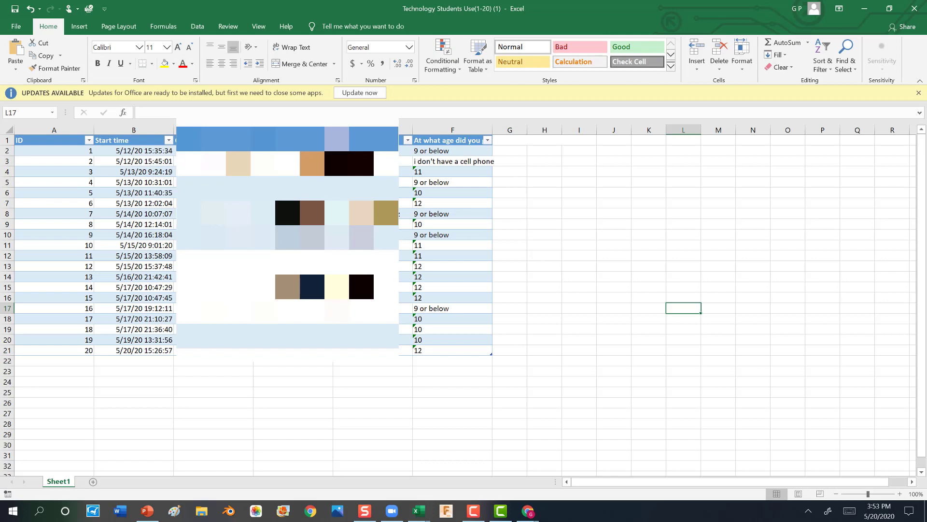
drag(413, 130, 333, 130)
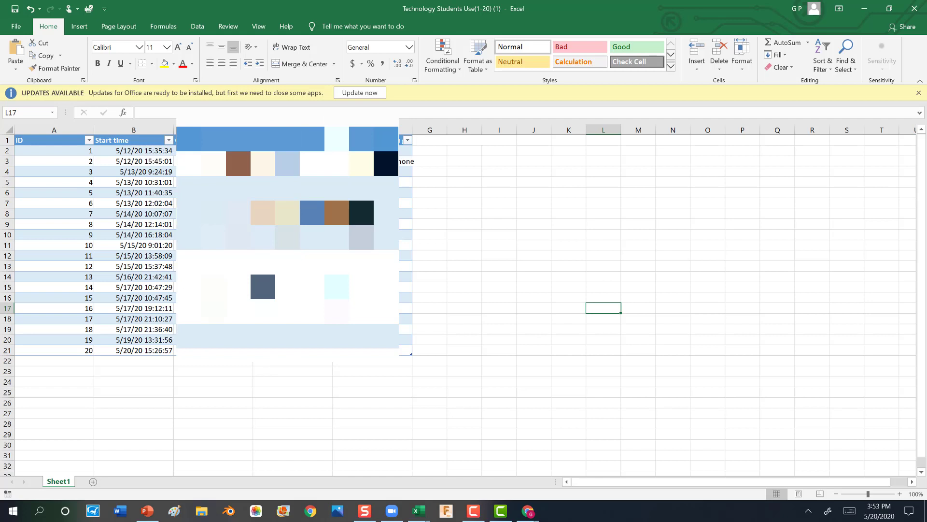
drag(333, 130, 253, 130)
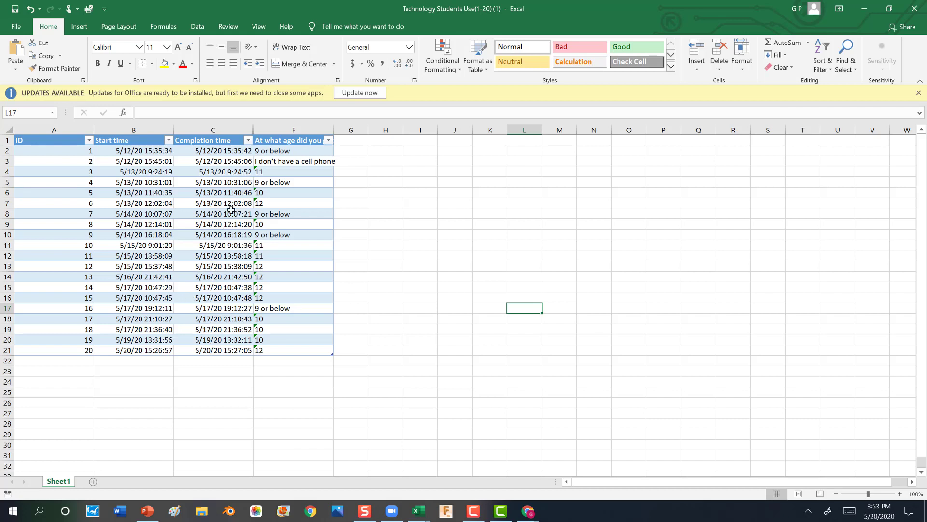
Filter the cell phone age column to show only "i don't have a cell phone", excluding 10, 11, 12 and 9 or below.
click(329, 141)
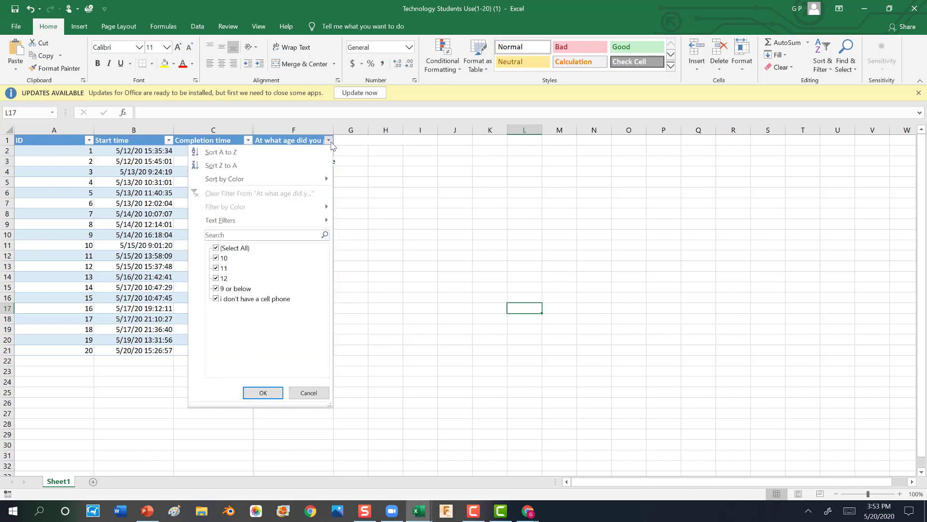
click(216, 288)
click(216, 278)
click(216, 258)
click(216, 268)
click(263, 393)
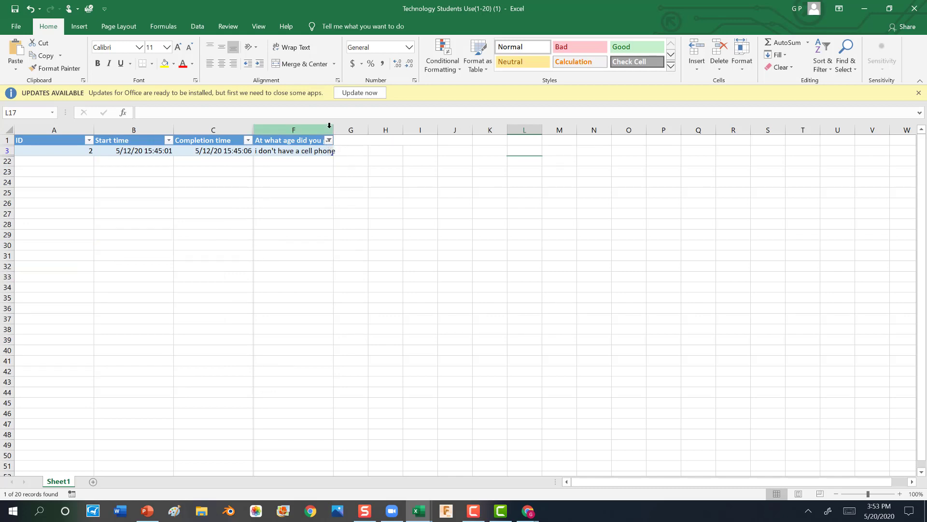
Widen the cell phone age column and reselect all answers in its filter to show every response.
drag(334, 131, 374, 131)
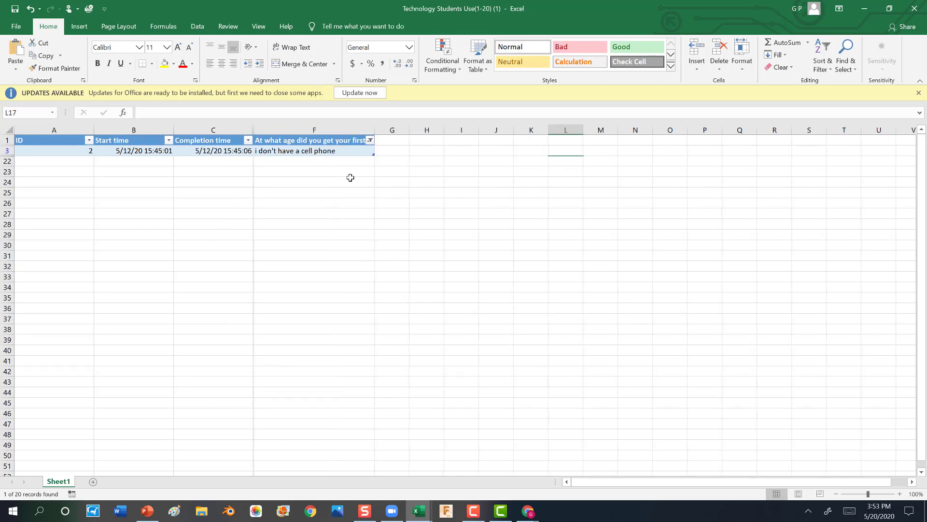
click(370, 141)
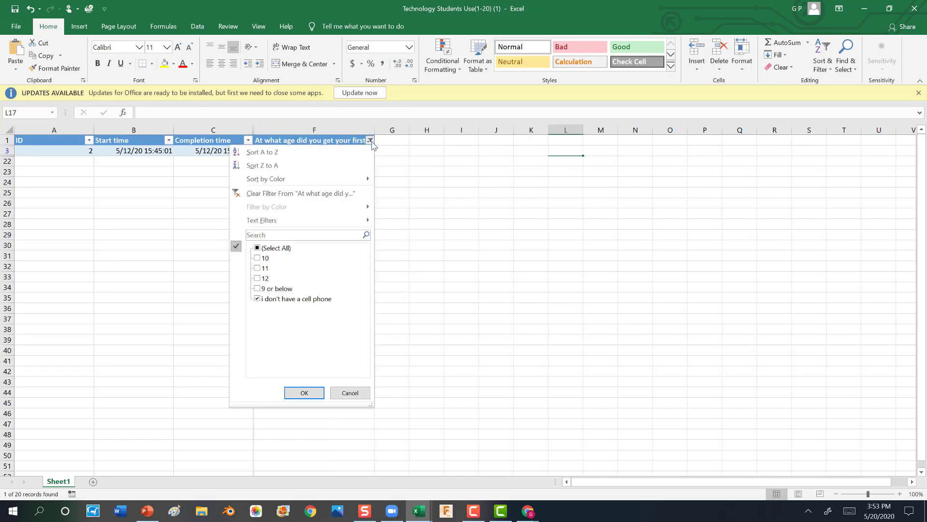
click(260, 249)
click(296, 387)
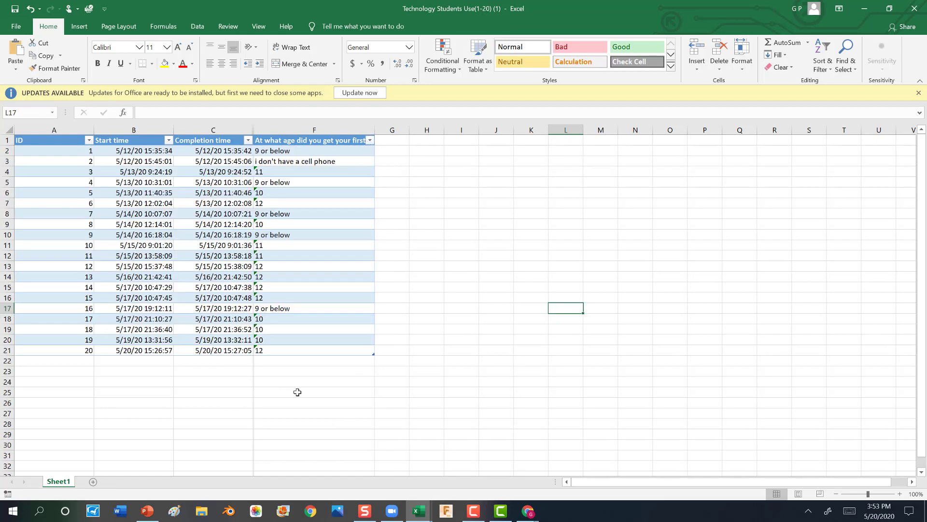
Sort the responses by the cell phone age column from A to Z, and re-sort them from Z to A.
click(370, 140)
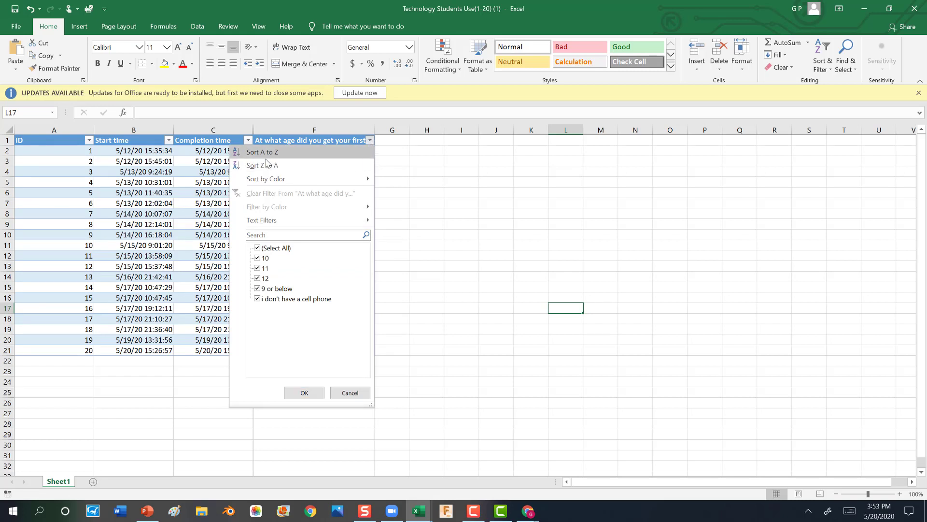
click(278, 153)
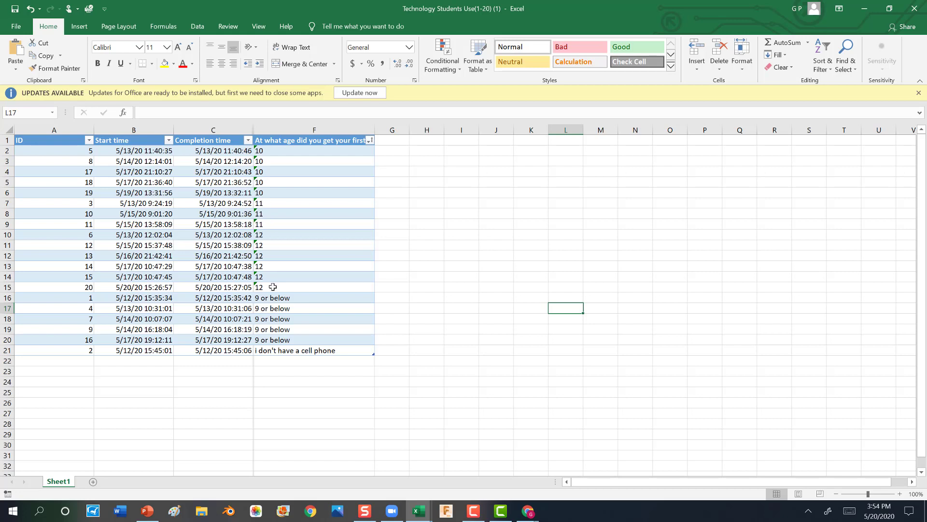
click(370, 141)
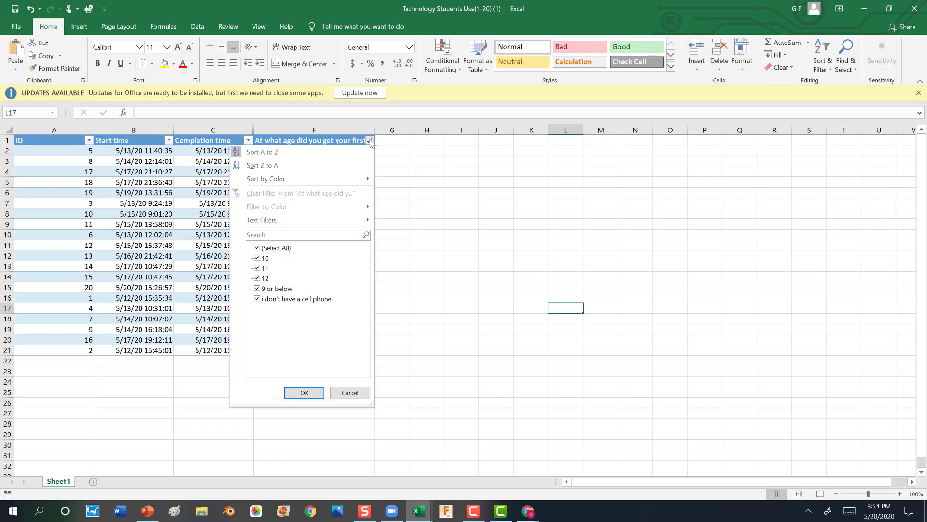
click(273, 166)
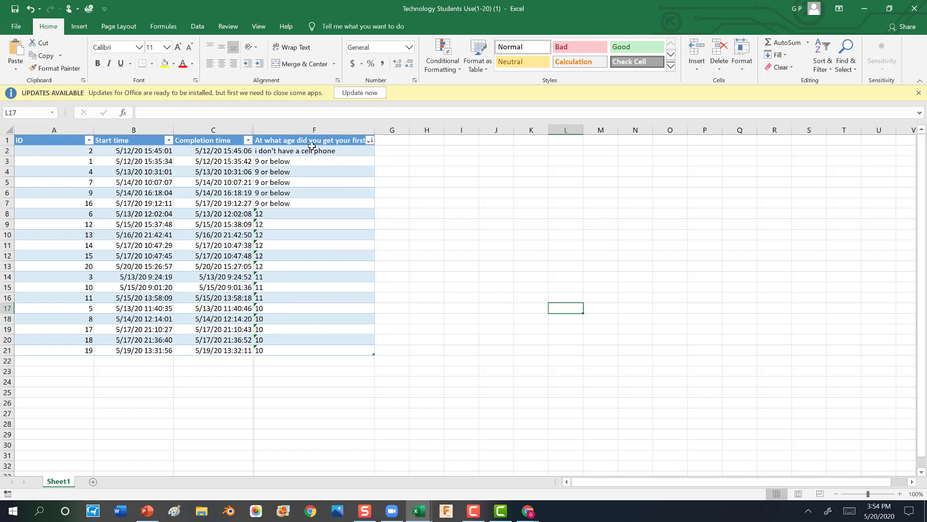
Insert the recommended Clustered Bar chart from the cell phone age header and answers in F1:F21.
drag(312, 141, 302, 350)
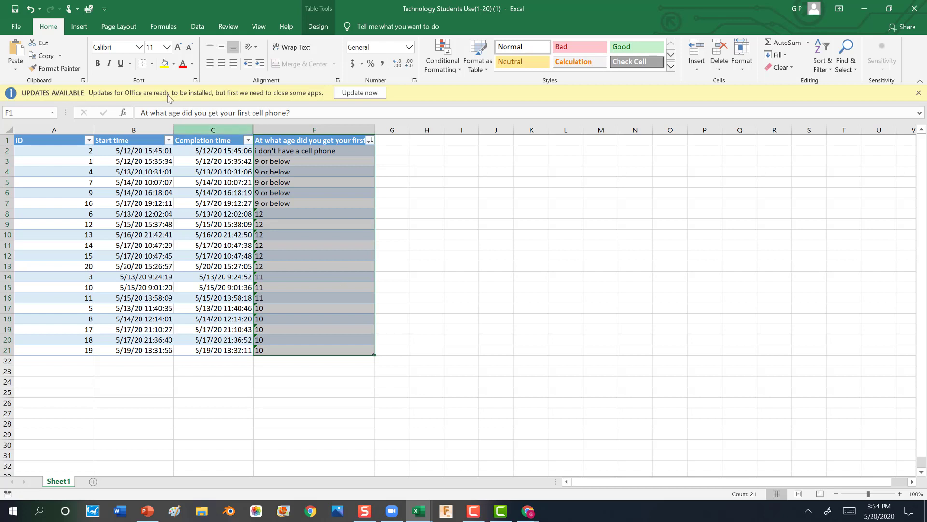
click(80, 27)
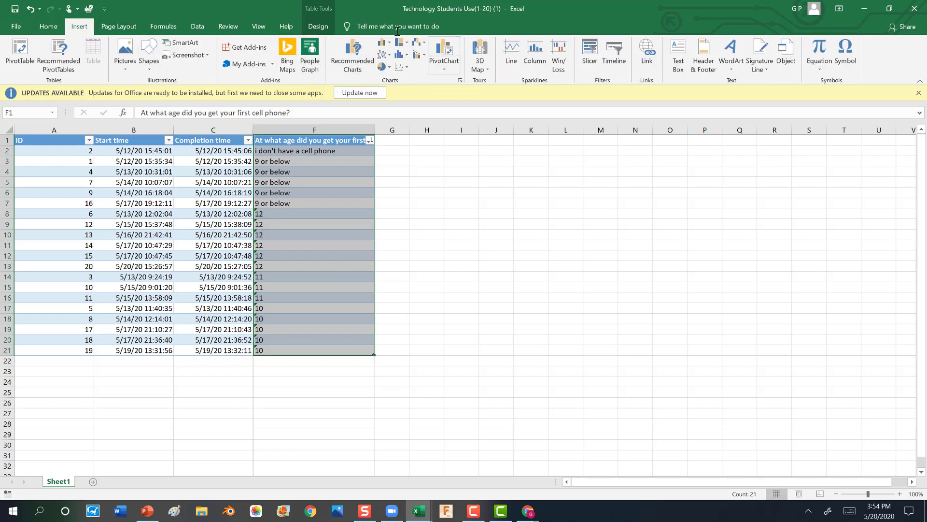
click(351, 54)
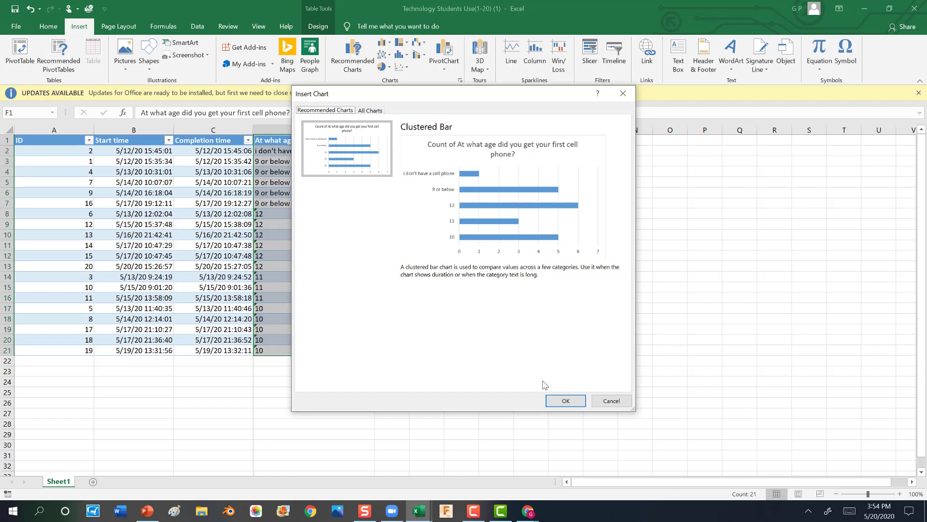
click(565, 401)
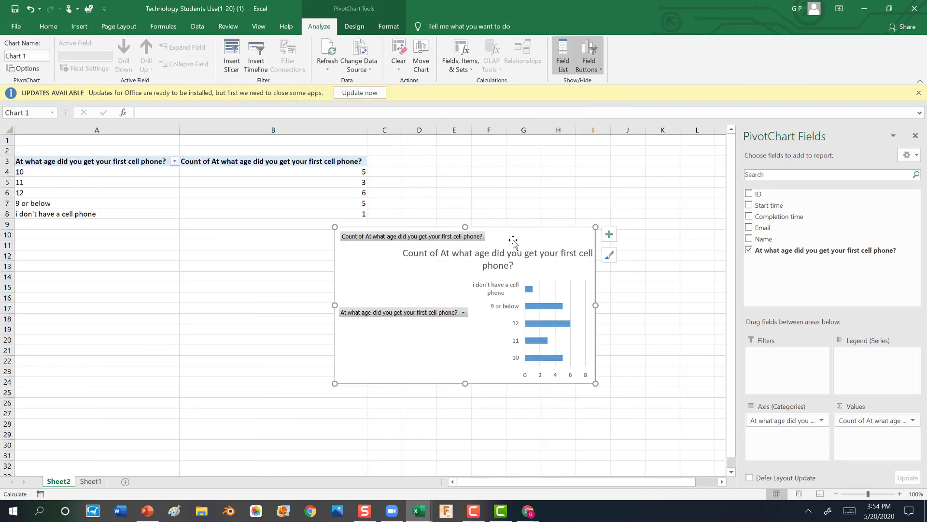
Reposition the pivot chart just below the pivot table and apply the dark Style 7 chart style.
drag(513, 240, 380, 252)
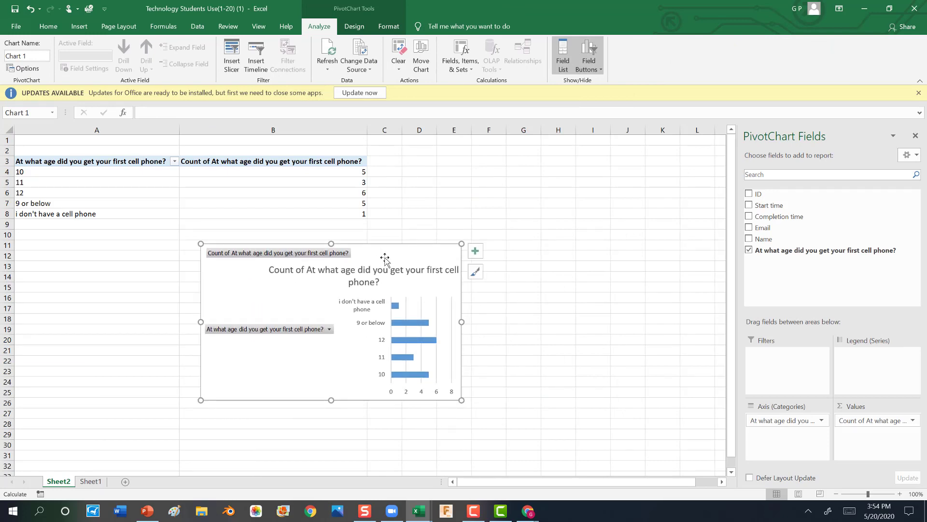
drag(385, 259, 426, 232)
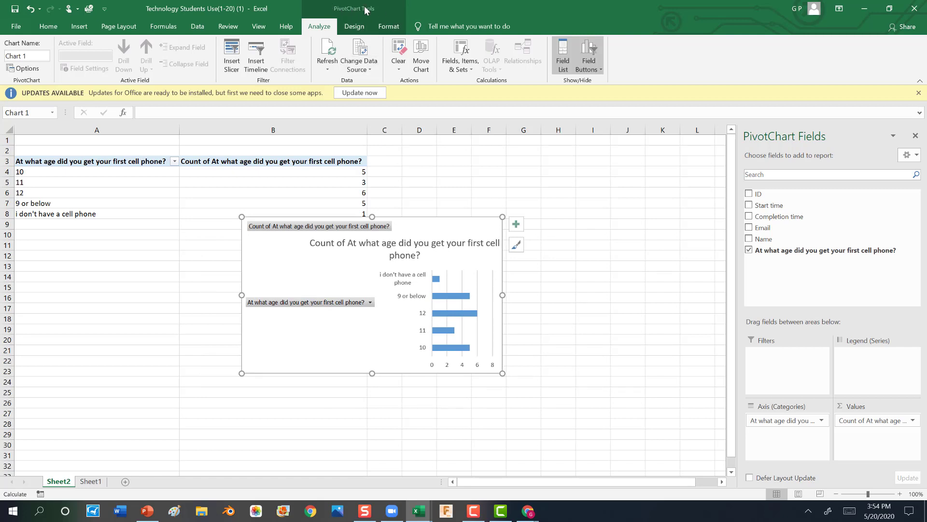
click(362, 28)
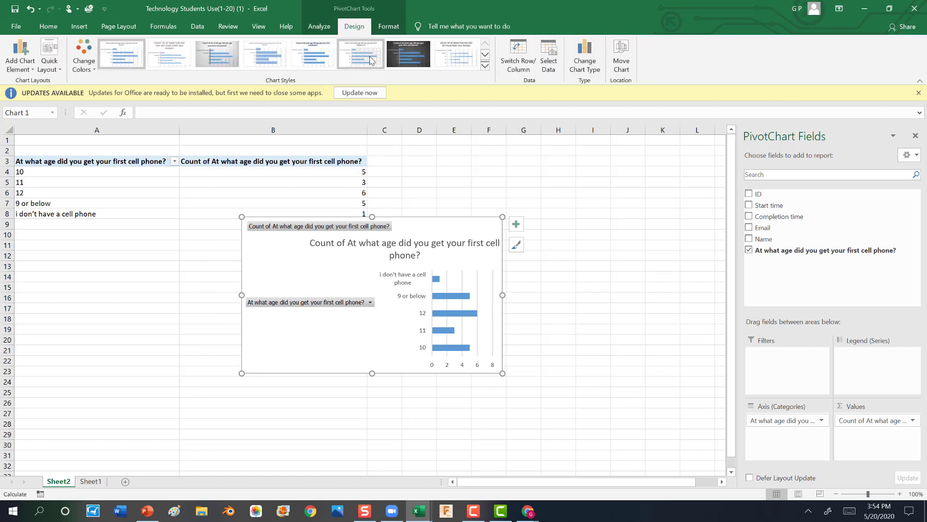
click(396, 59)
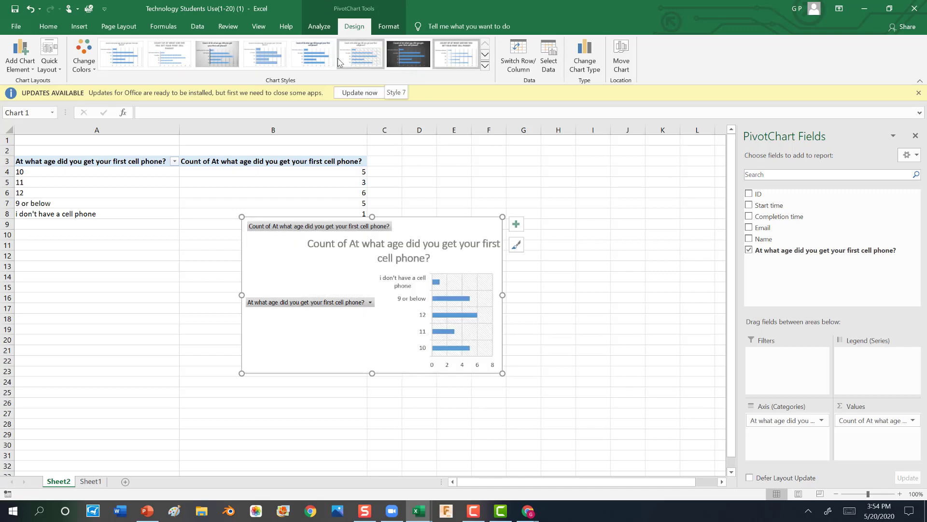
click(357, 58)
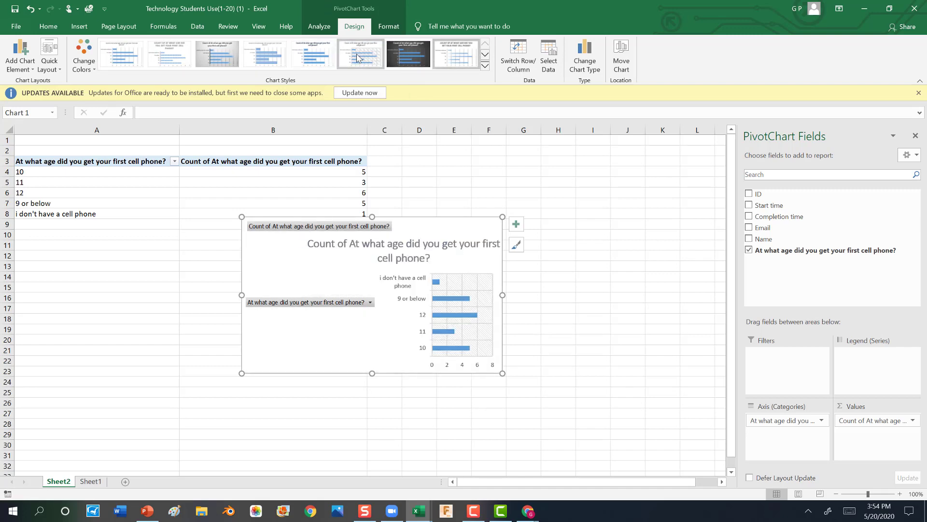
click(413, 64)
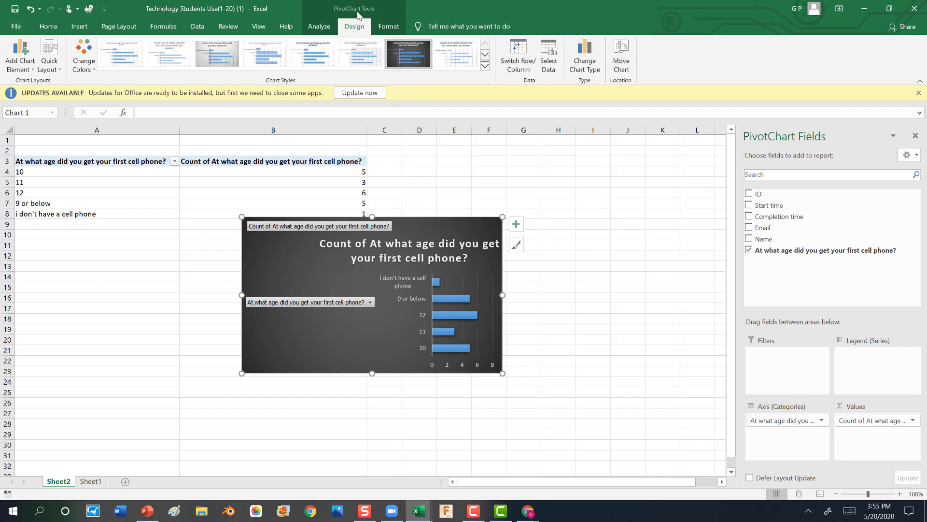
Move the chart to a new sheet named "Age when students got cell" and close the PivotChart Fields pane.
click(618, 67)
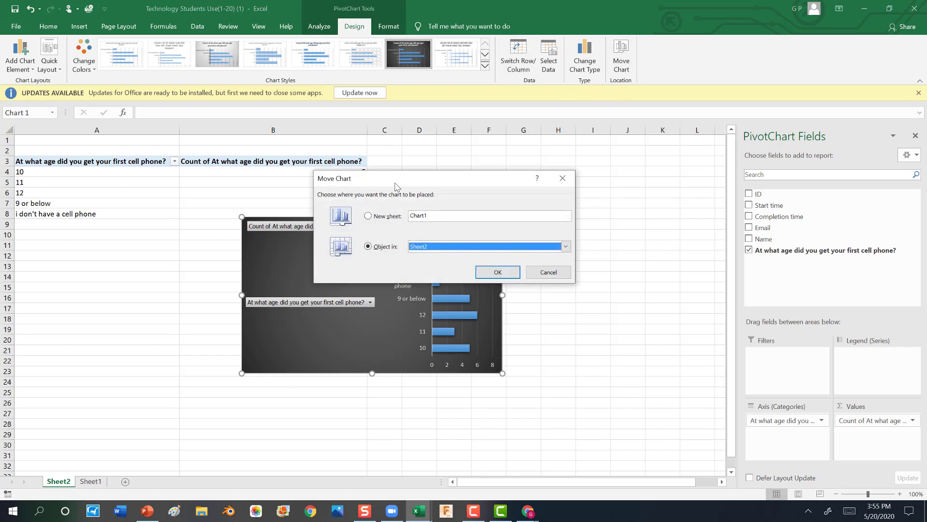
click(368, 217)
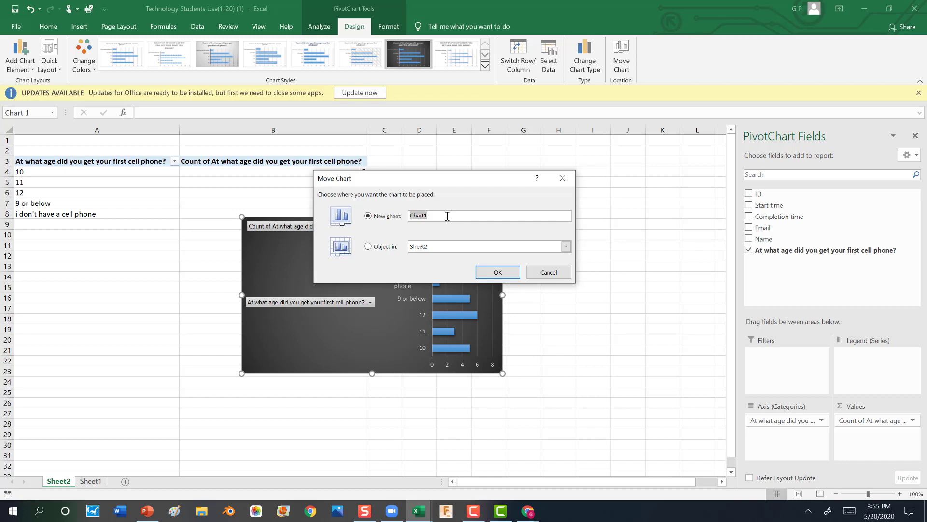
key(BackSpace)
click(500, 272)
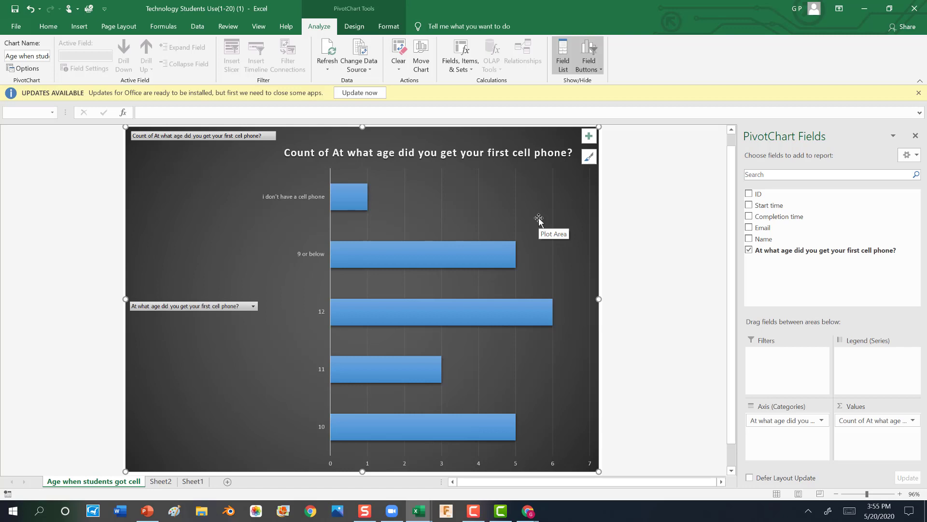
click(915, 135)
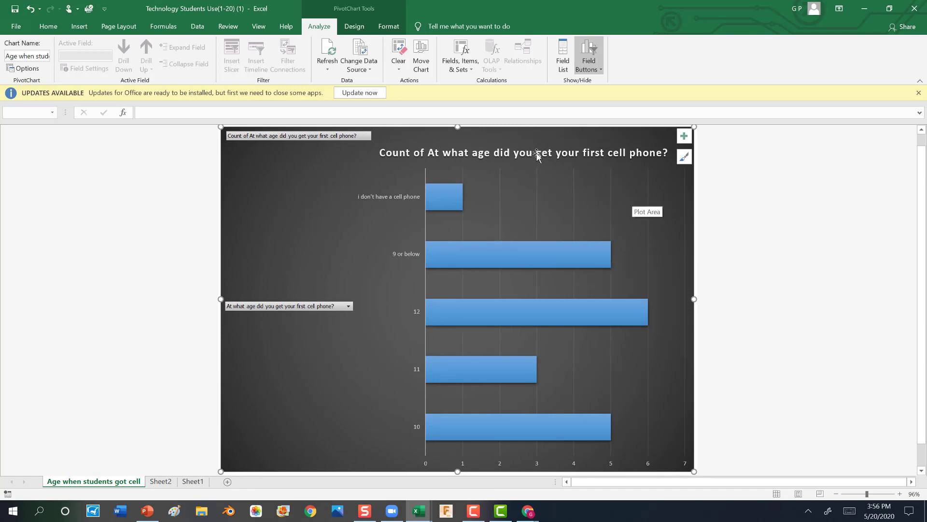
Try the light gray Style 3 on the chart and revert to the dark style.
click(354, 28)
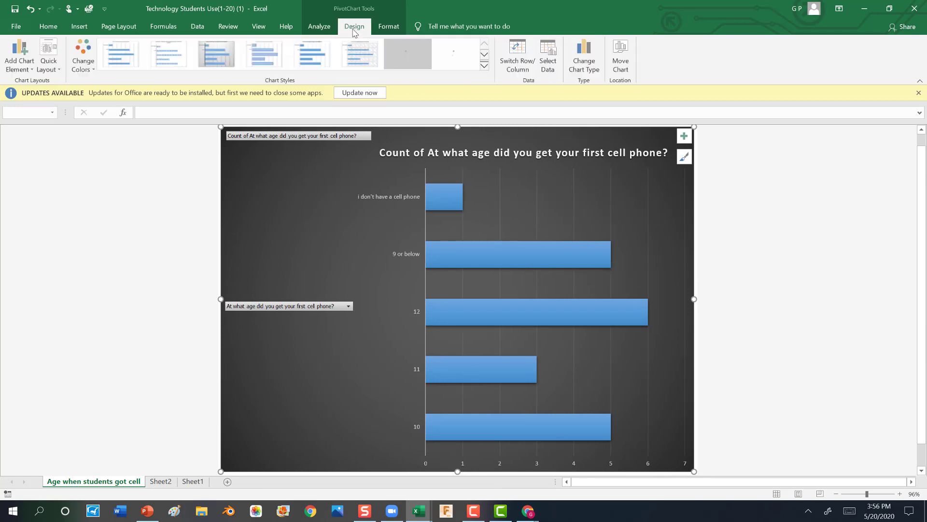
click(229, 51)
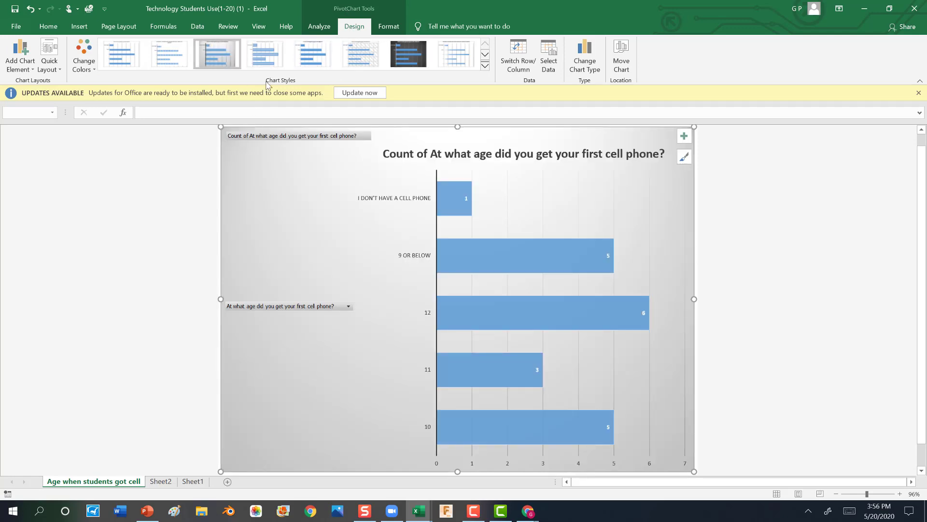
key(ctrl+z)
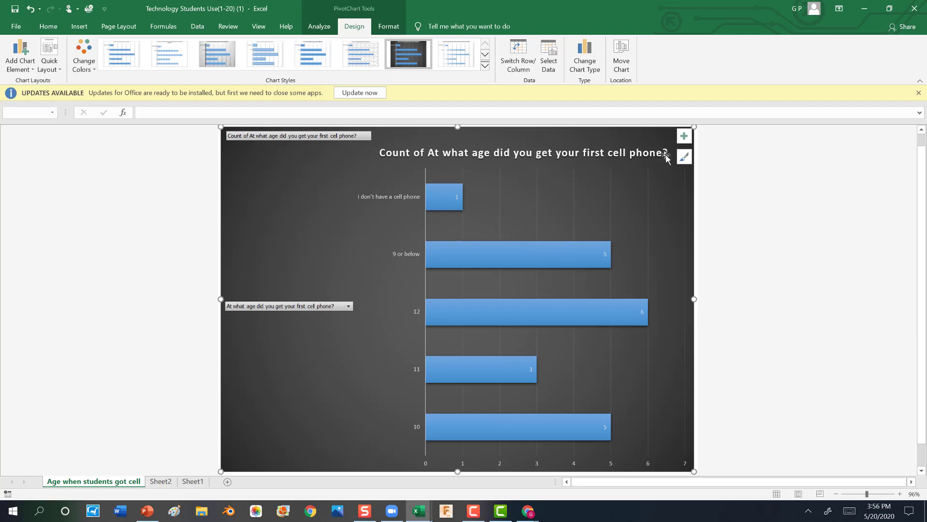
Turn the chart's axis titles on and off again, and remove and re-add the data labels so they sit outside the bars.
click(685, 136)
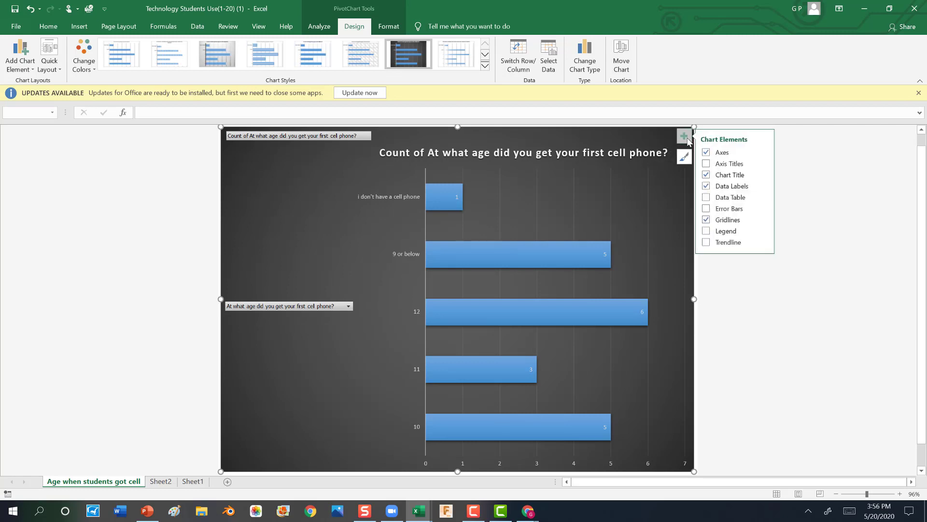
click(713, 165)
click(707, 164)
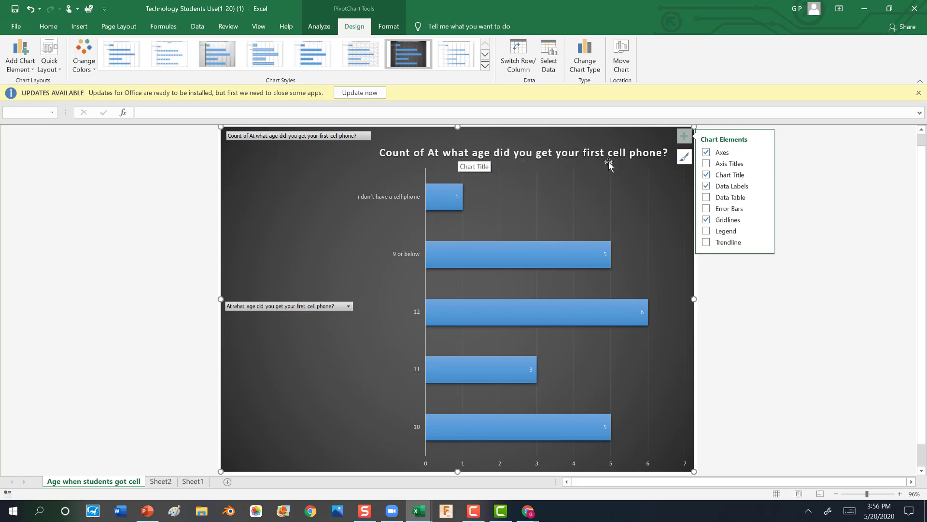
click(706, 186)
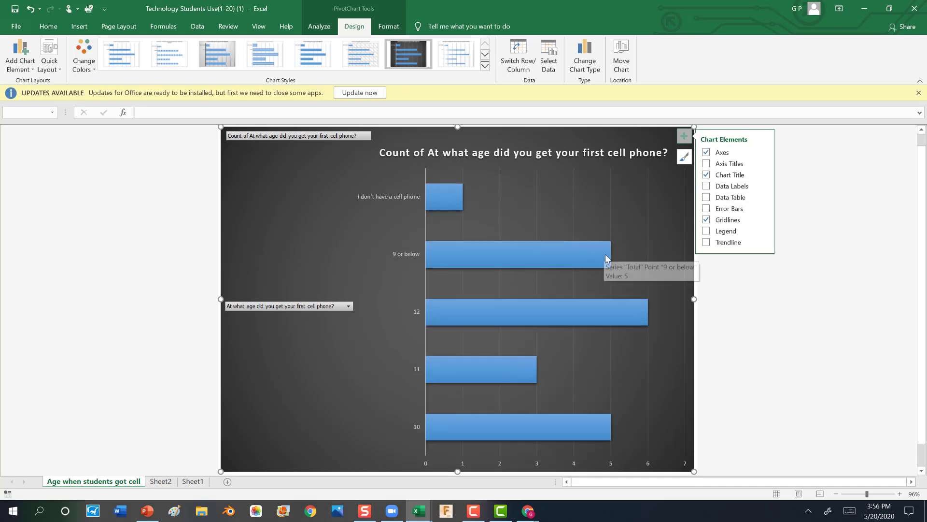
click(706, 186)
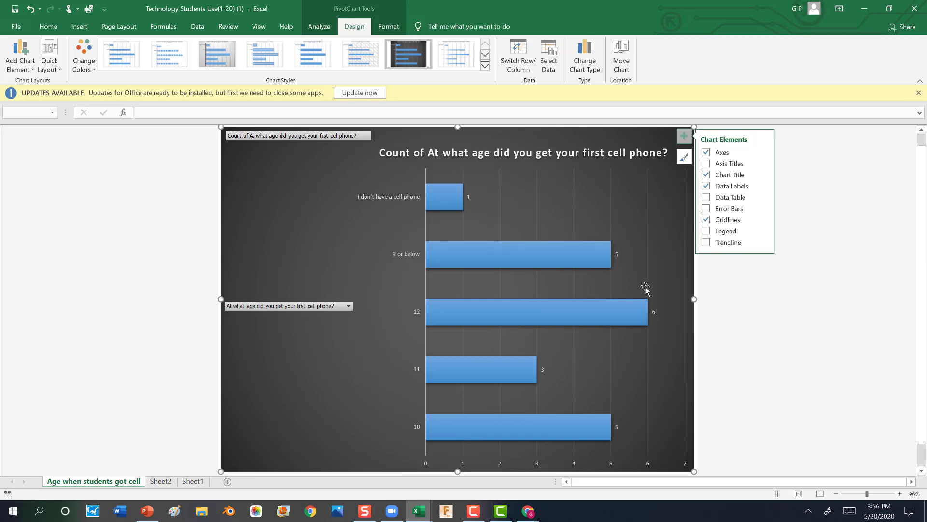
scroll(647, 289, down, 1)
scroll(647, 289, up, 1)
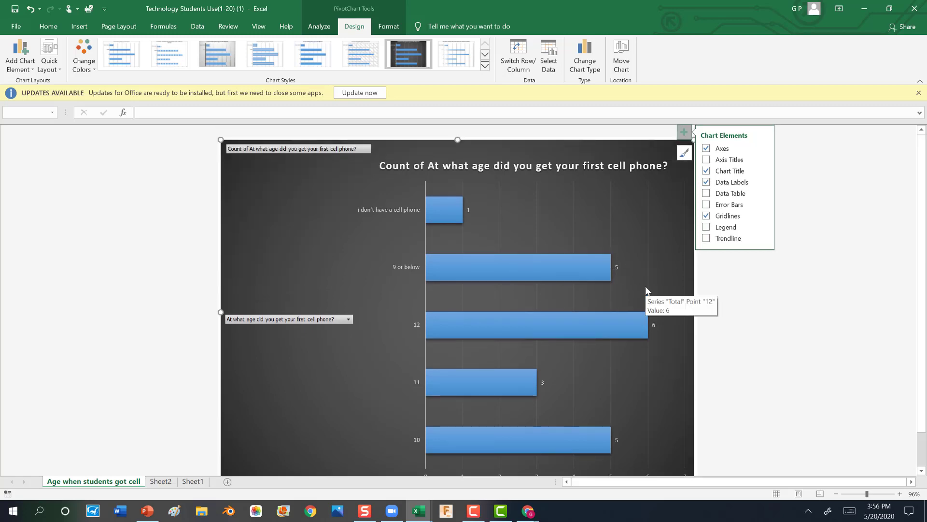
scroll(646, 289, down, 1)
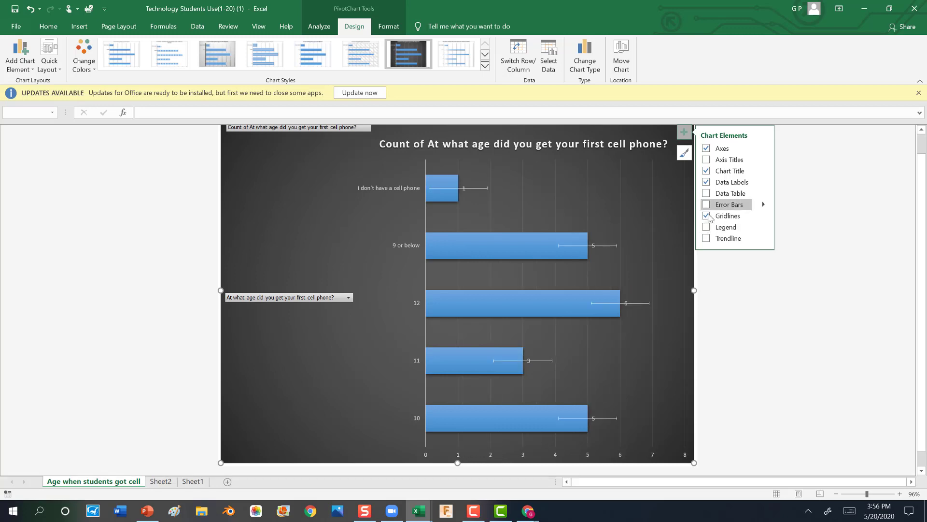
click(684, 154)
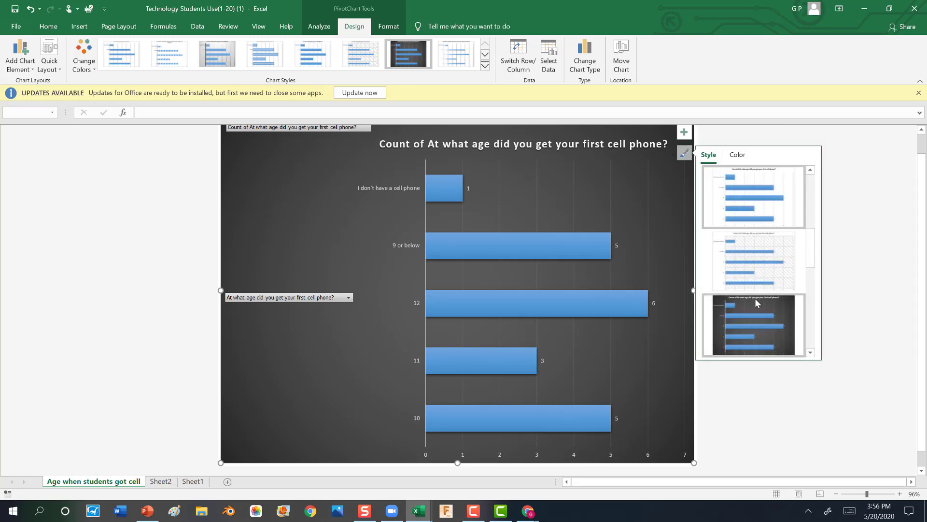
click(734, 156)
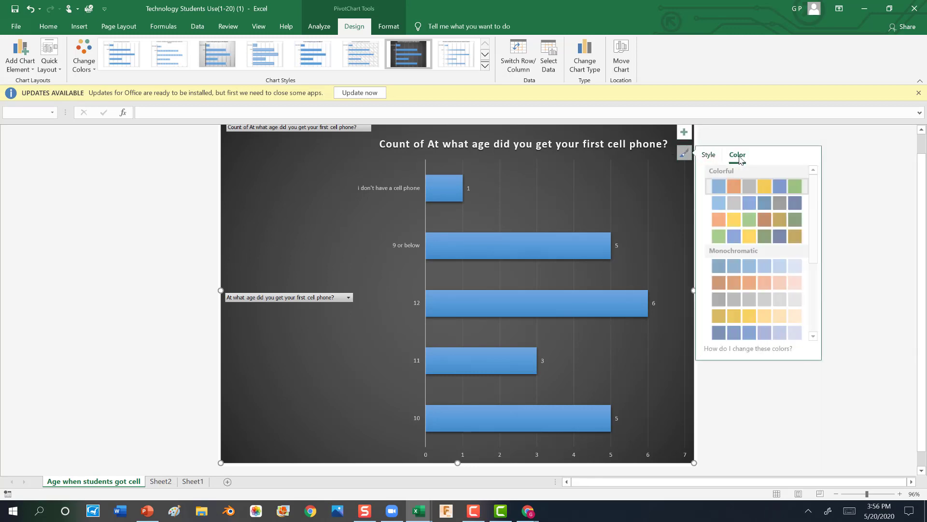
click(708, 155)
click(80, 27)
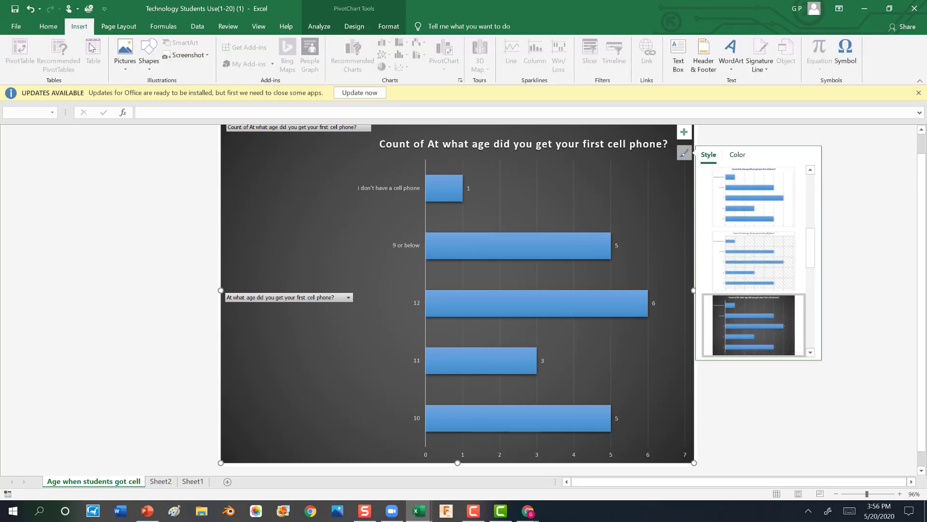
click(132, 65)
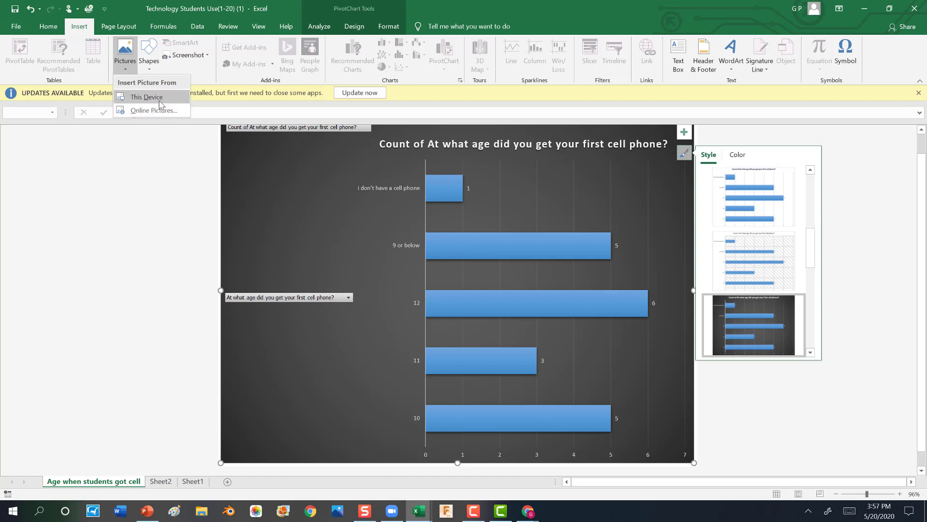
click(367, 193)
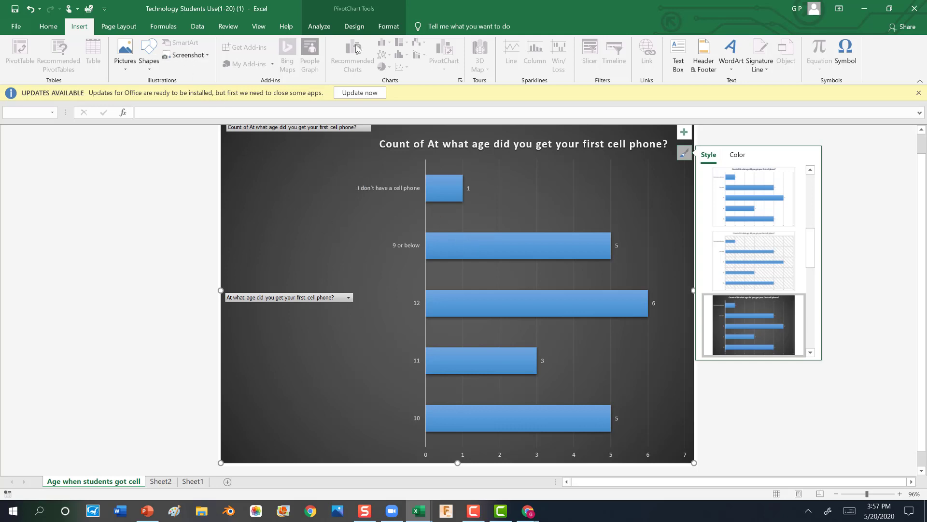
click(357, 28)
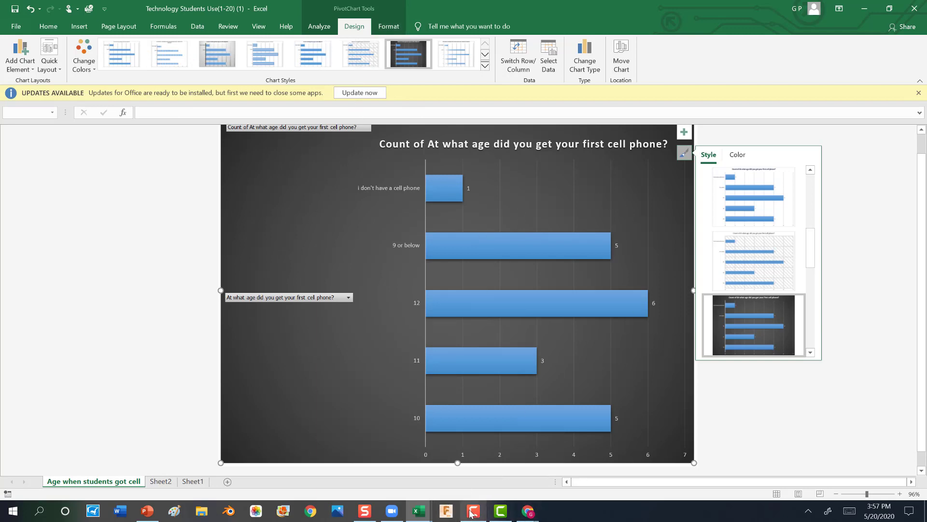
click(364, 513)
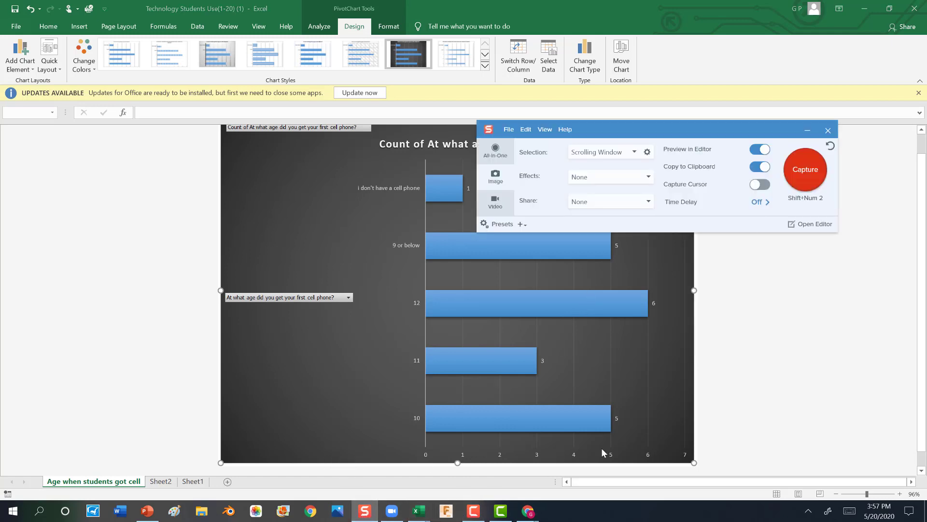
click(807, 131)
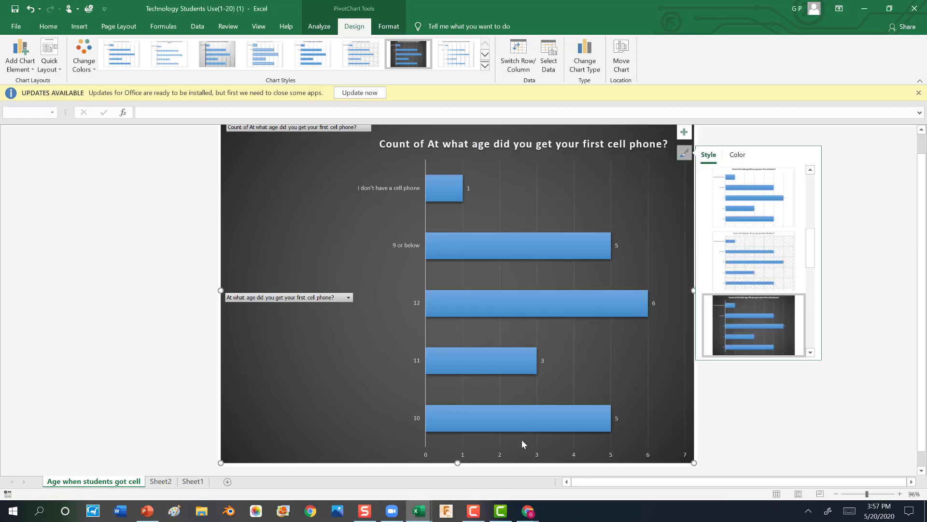